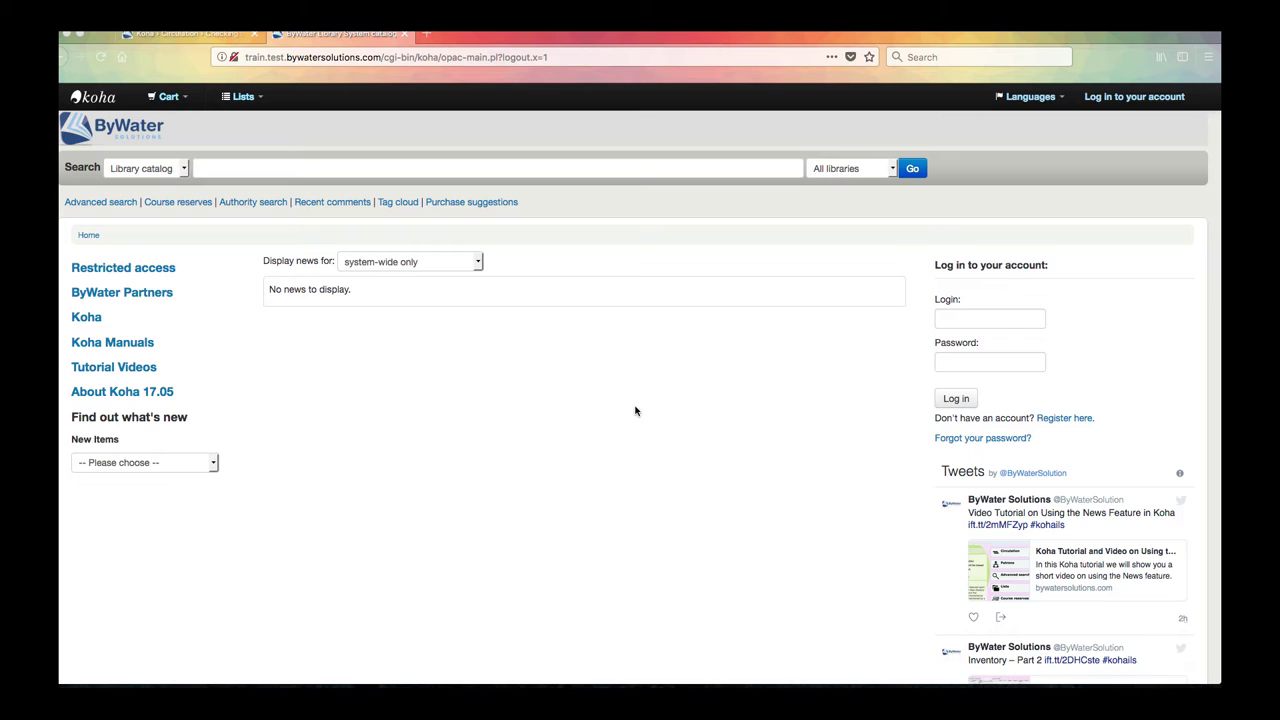
Step: Log in to the OPAC with the patron's username and password
scroll(634, 410, "down", 1)
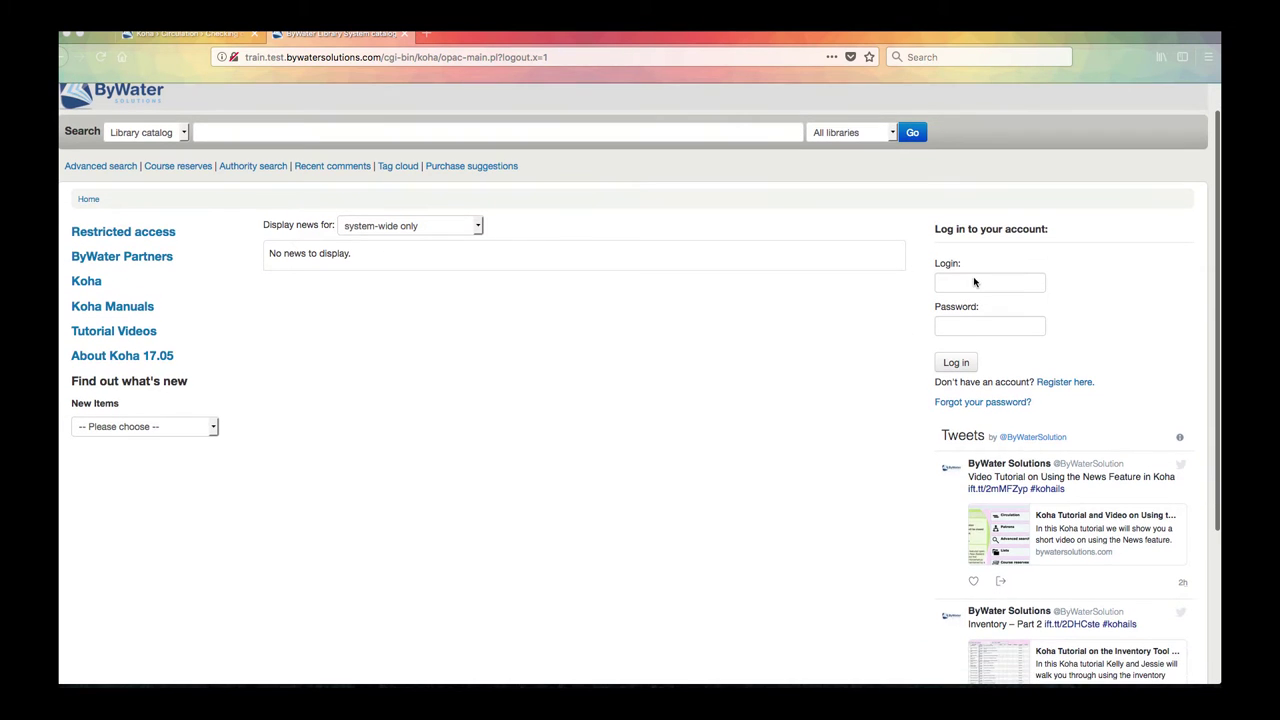
left_click(965, 284)
scroll(840, 337, "up", 1)
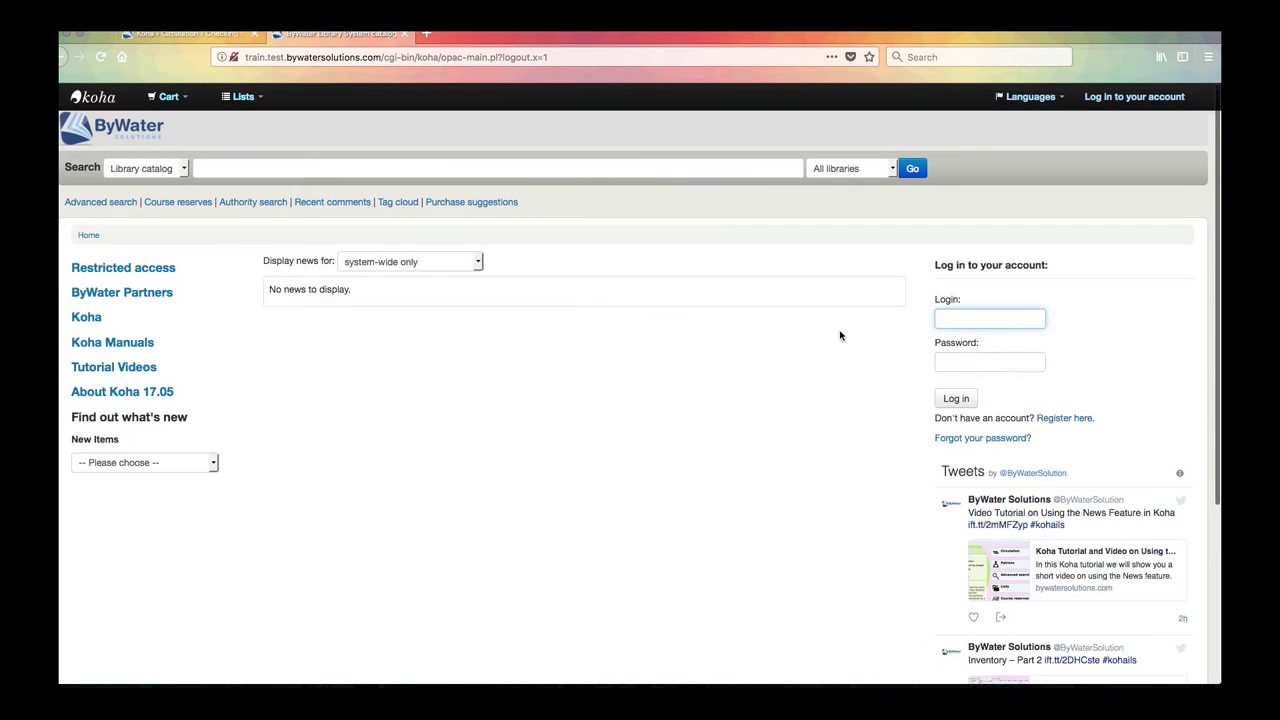
left_click(954, 314)
type("kelly")
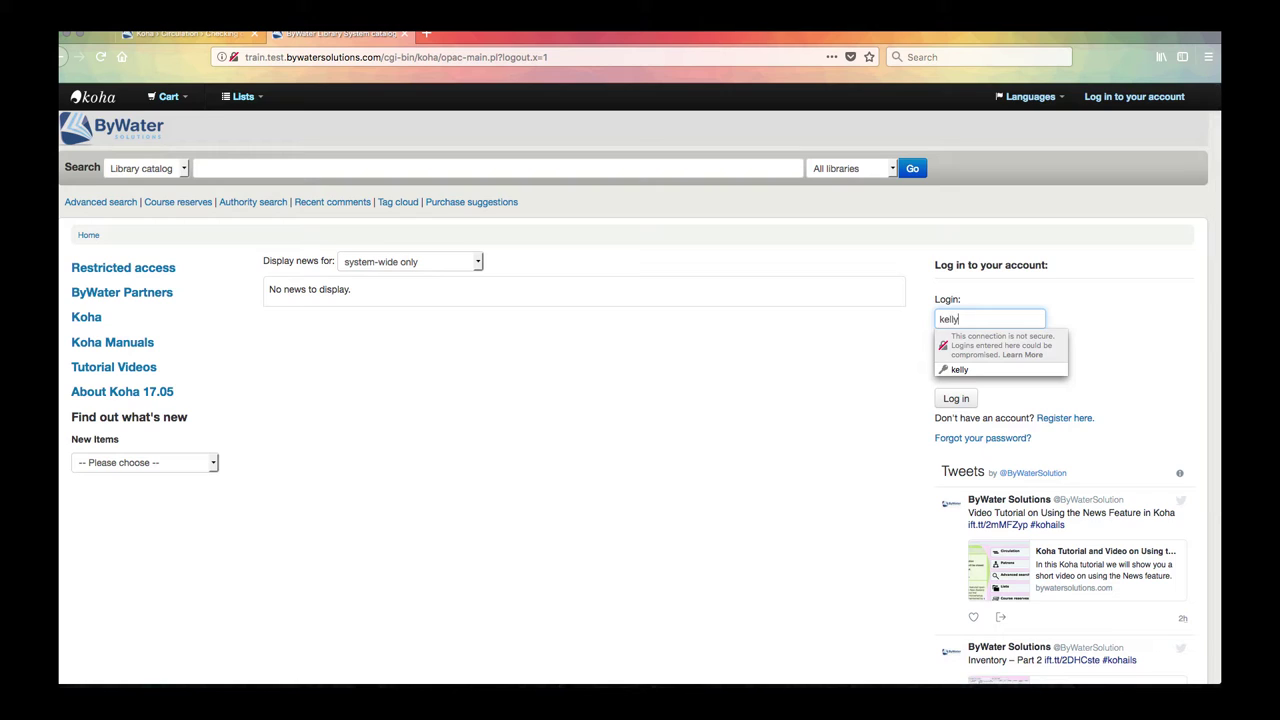
key("Tab")
left_click(840, 377)
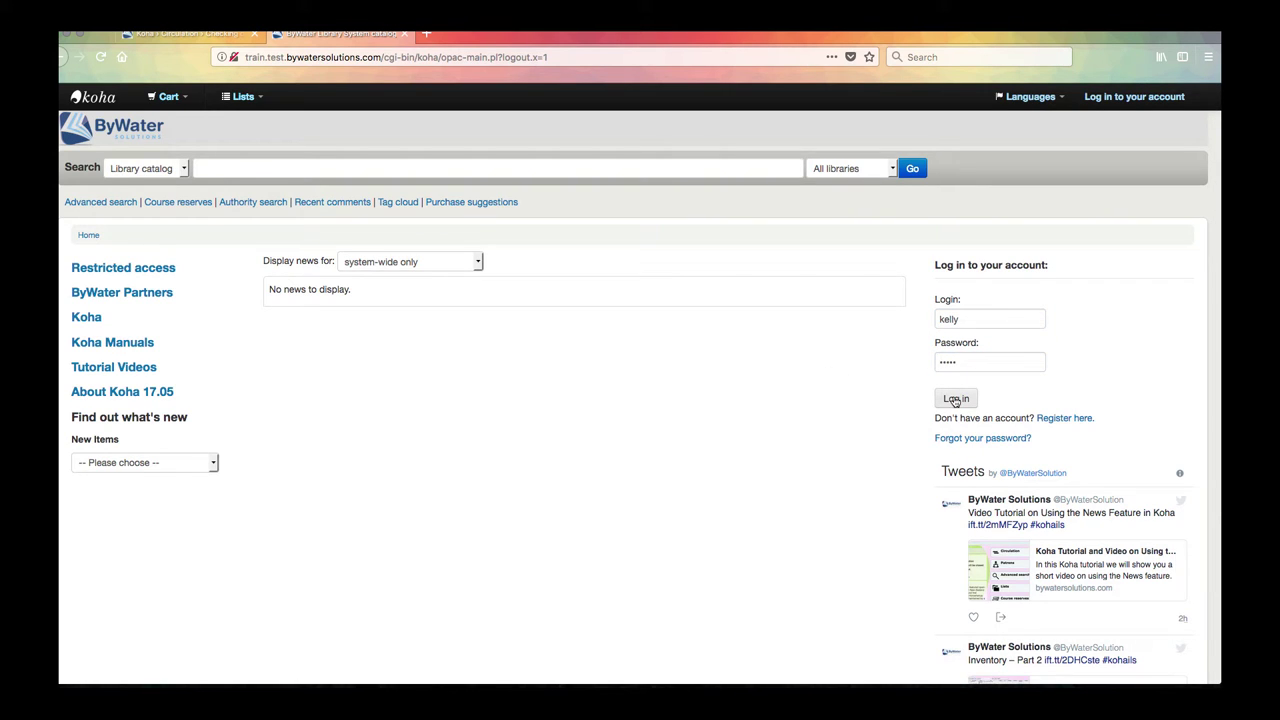
left_click(955, 399)
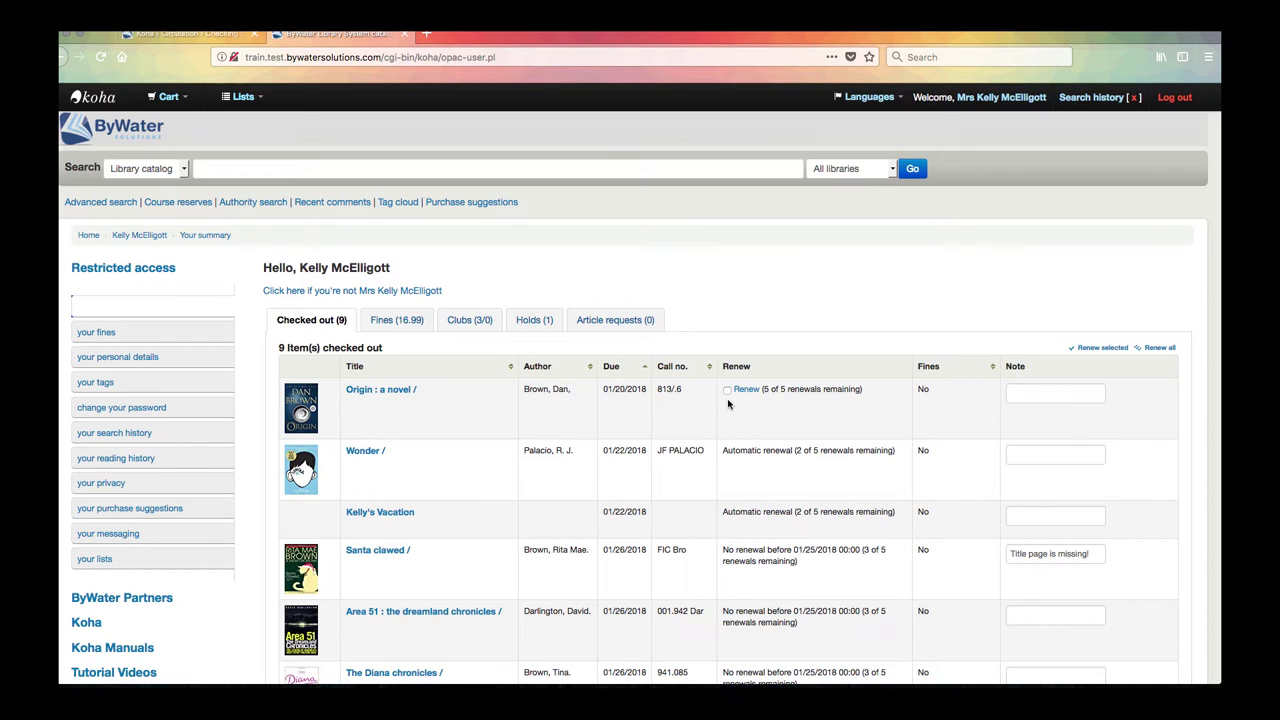
Step: Tick the Renew checkbox for 'Origin: a novel' in the Checked out table
scroll(710, 385, "down", 2)
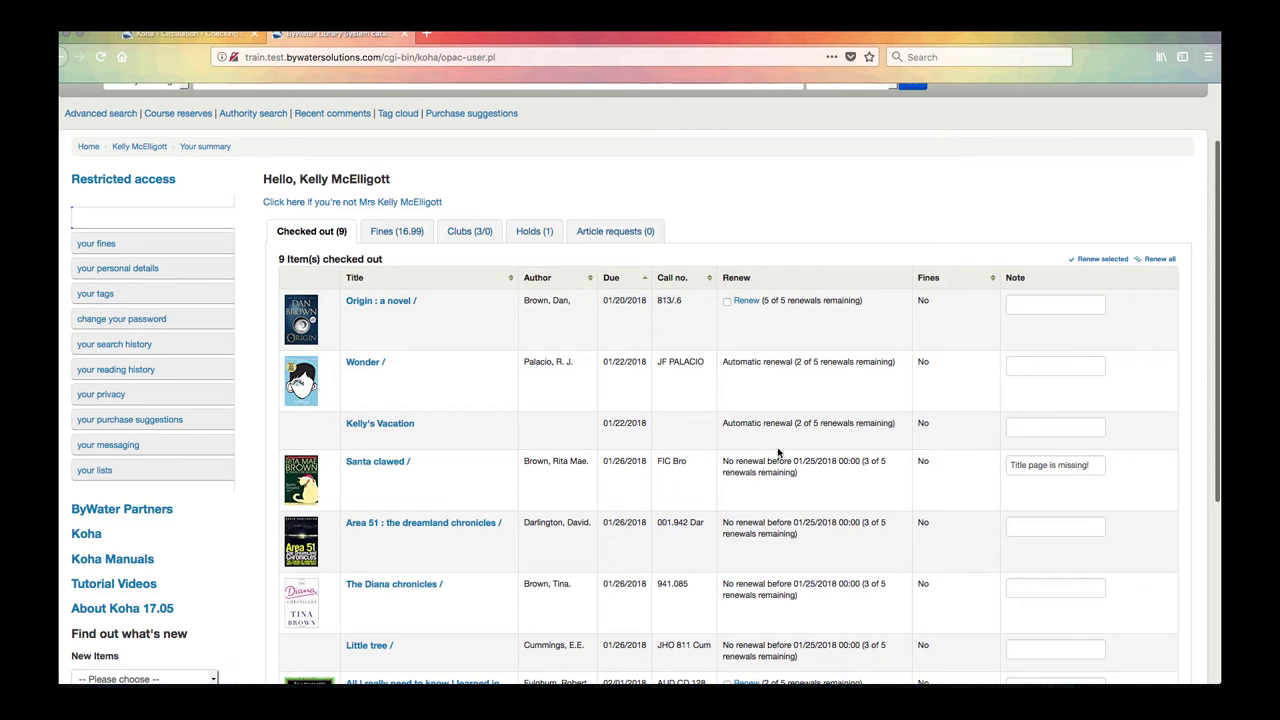
scroll(778, 453, "down", 1)
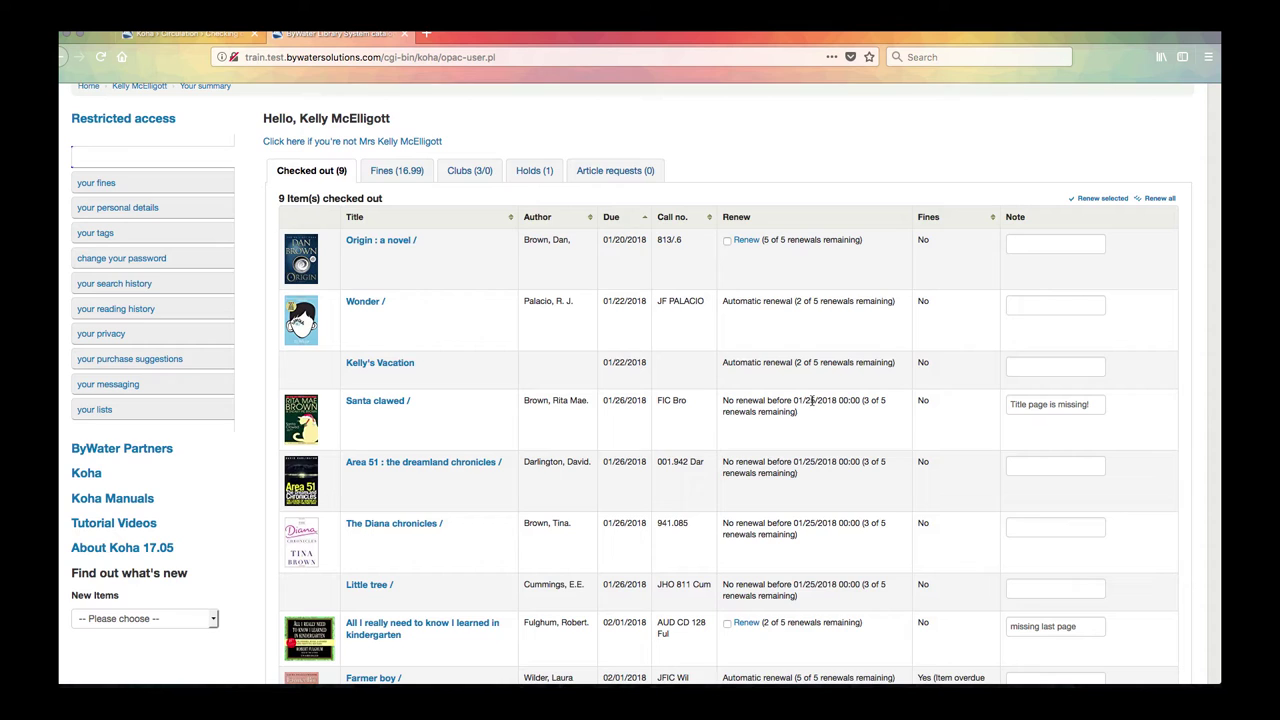
scroll(810, 410, "down", 2)
scroll(808, 424, "up", 2)
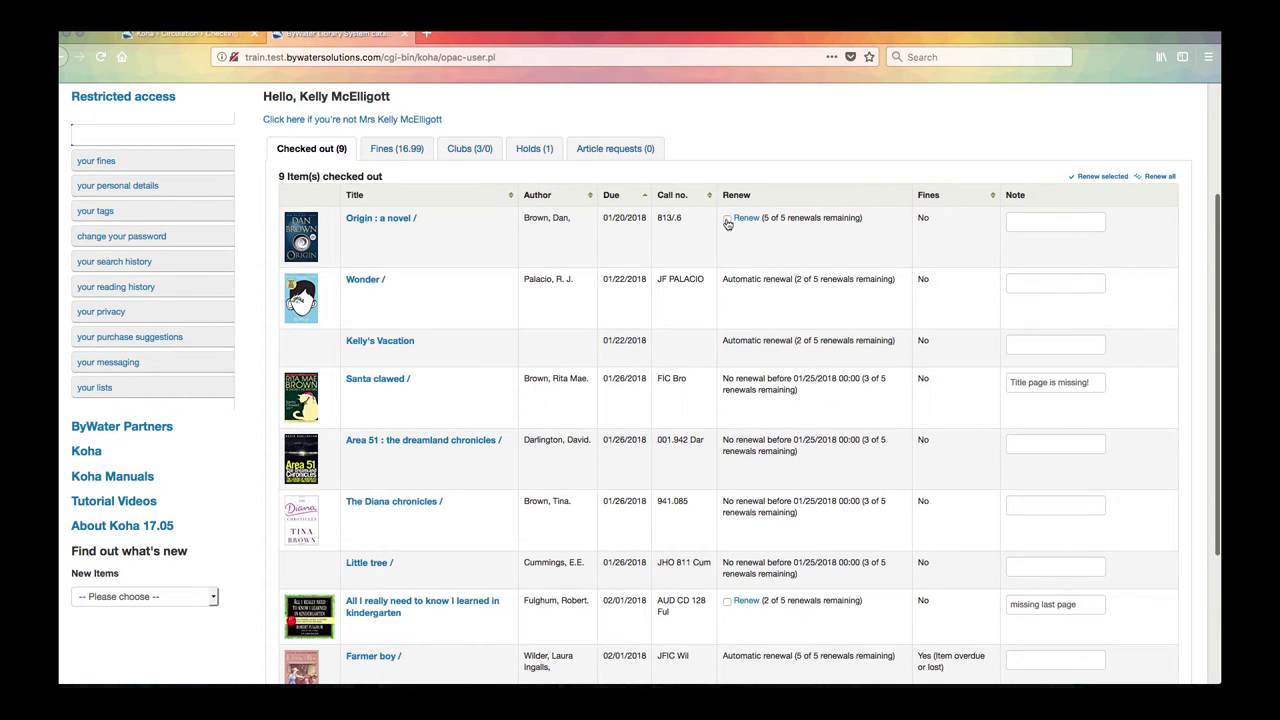
left_click(727, 219)
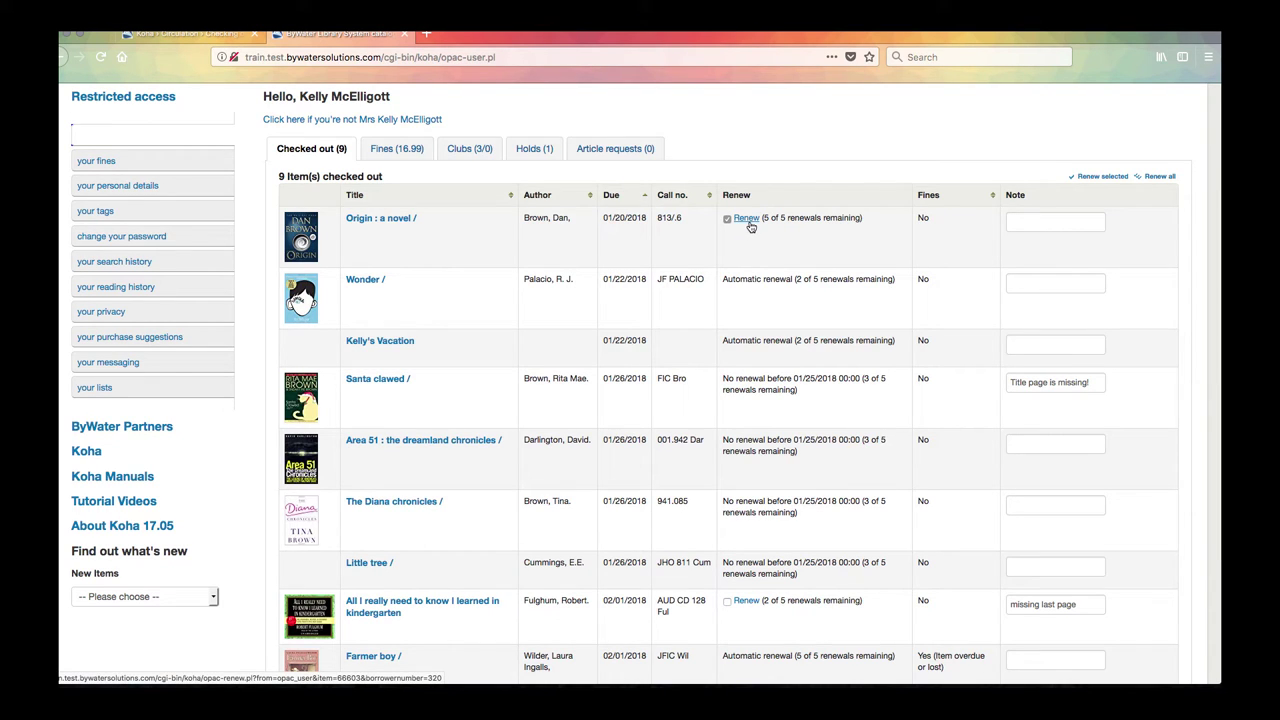
scroll(557, 494, "down", 2)
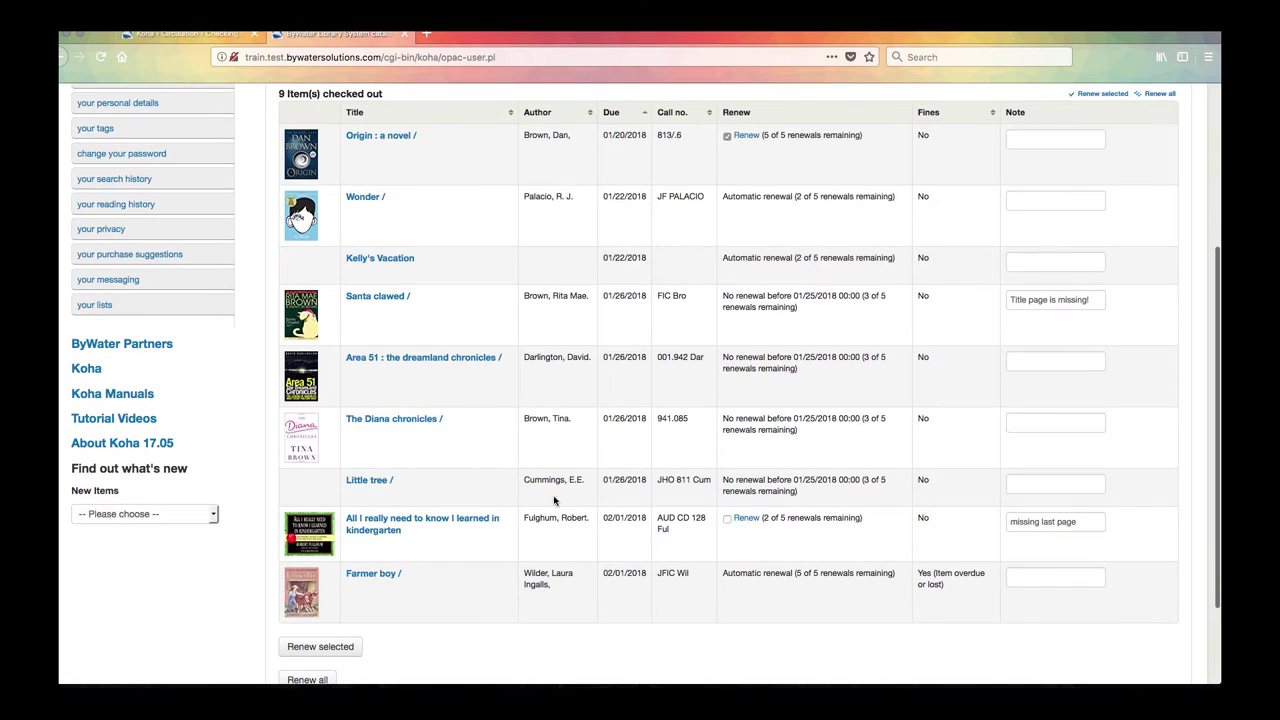
Step: Renew 'Origin: a novel', now due 02/01/2018 with 4 of 5 renewals left
left_click(314, 649)
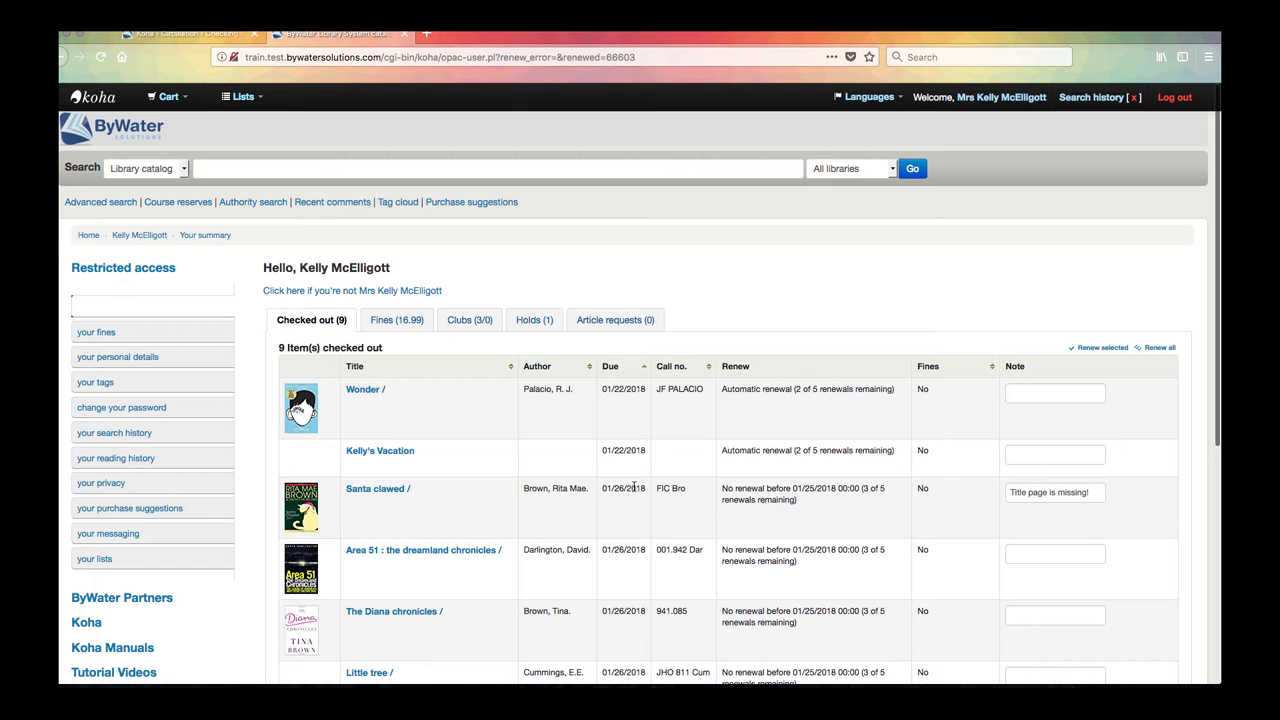
scroll(628, 478, "down", 3)
scroll(628, 478, "down", 2)
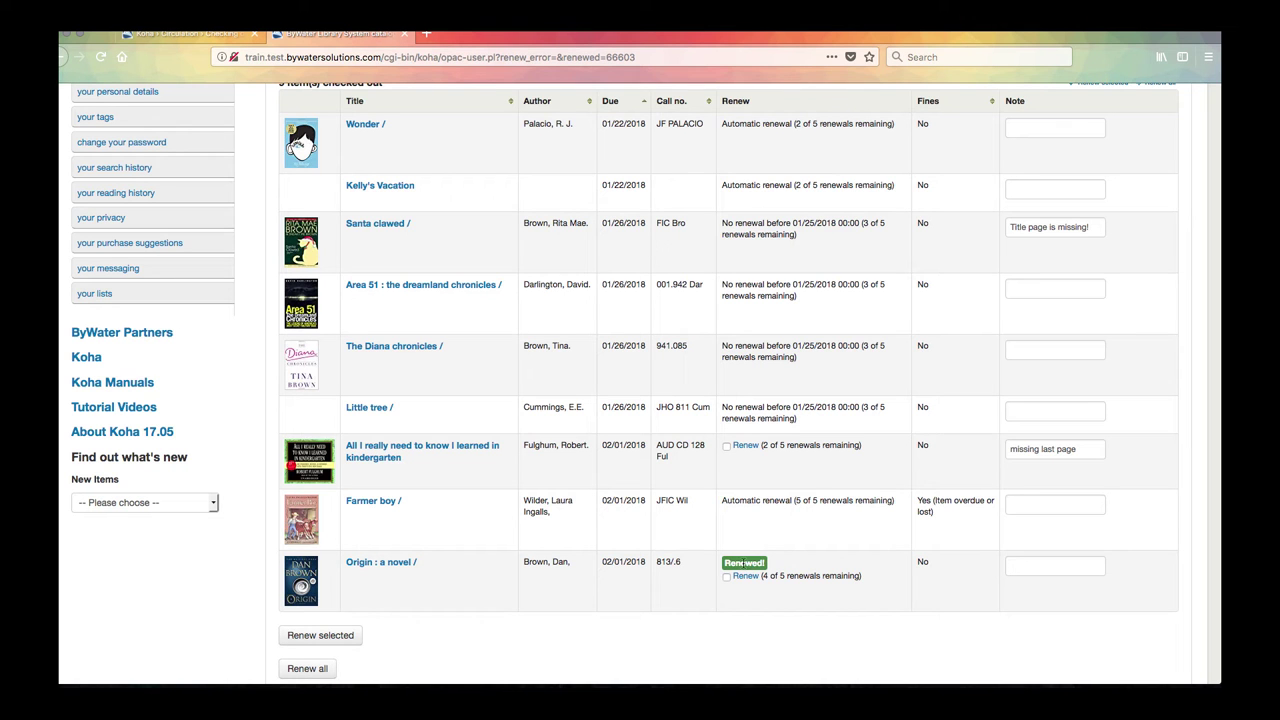
scroll(589, 277, "up", 4)
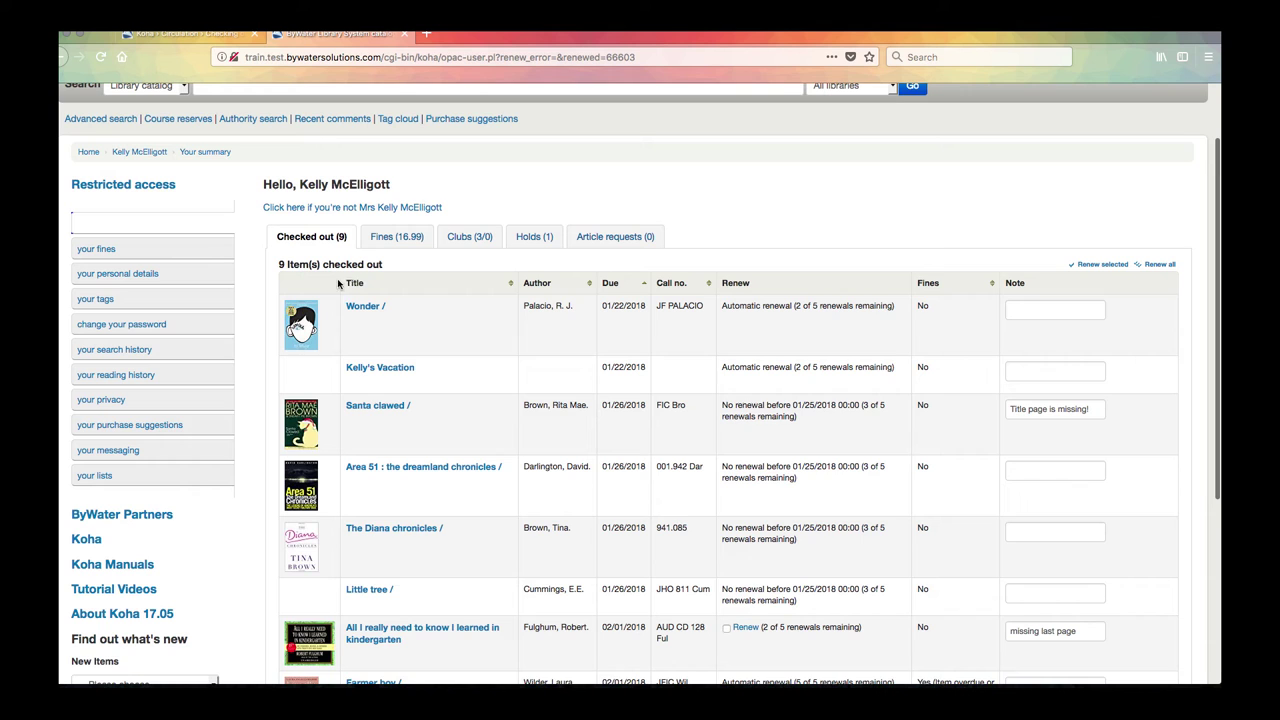
left_click(645, 285)
left_click(645, 285)
left_click(645, 285)
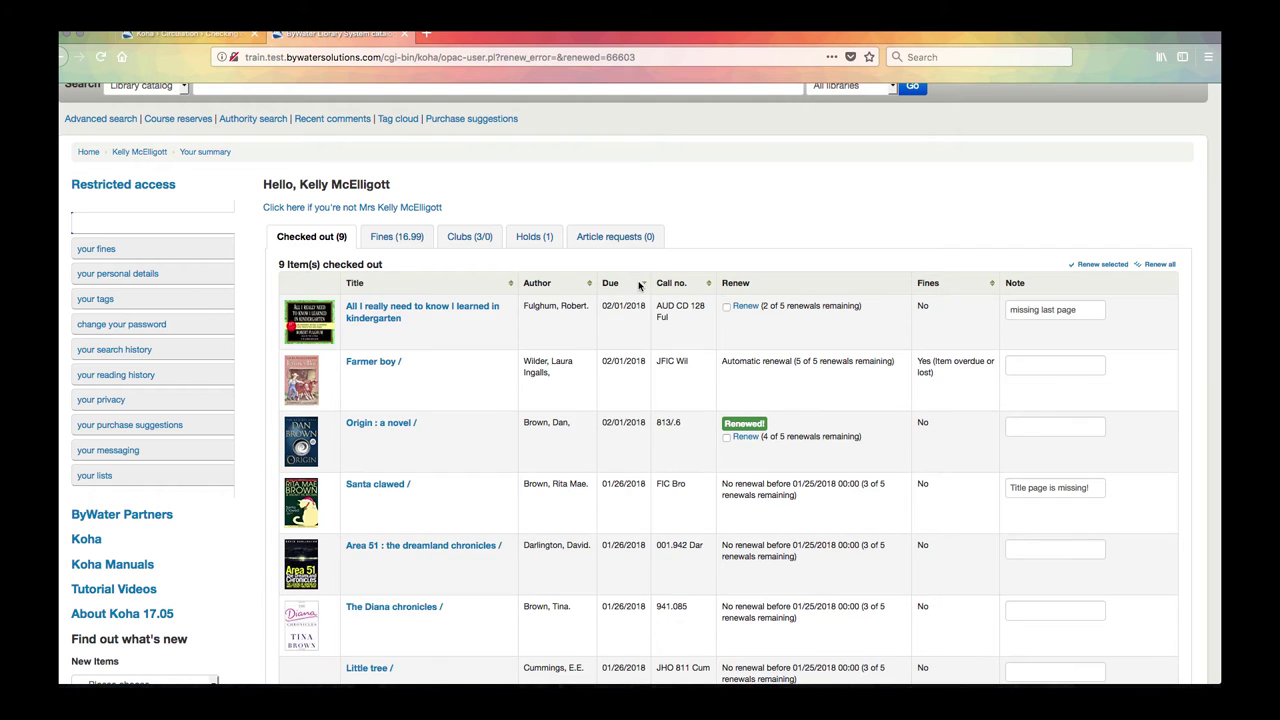
left_click(645, 285)
left_click(645, 285)
left_click(643, 285)
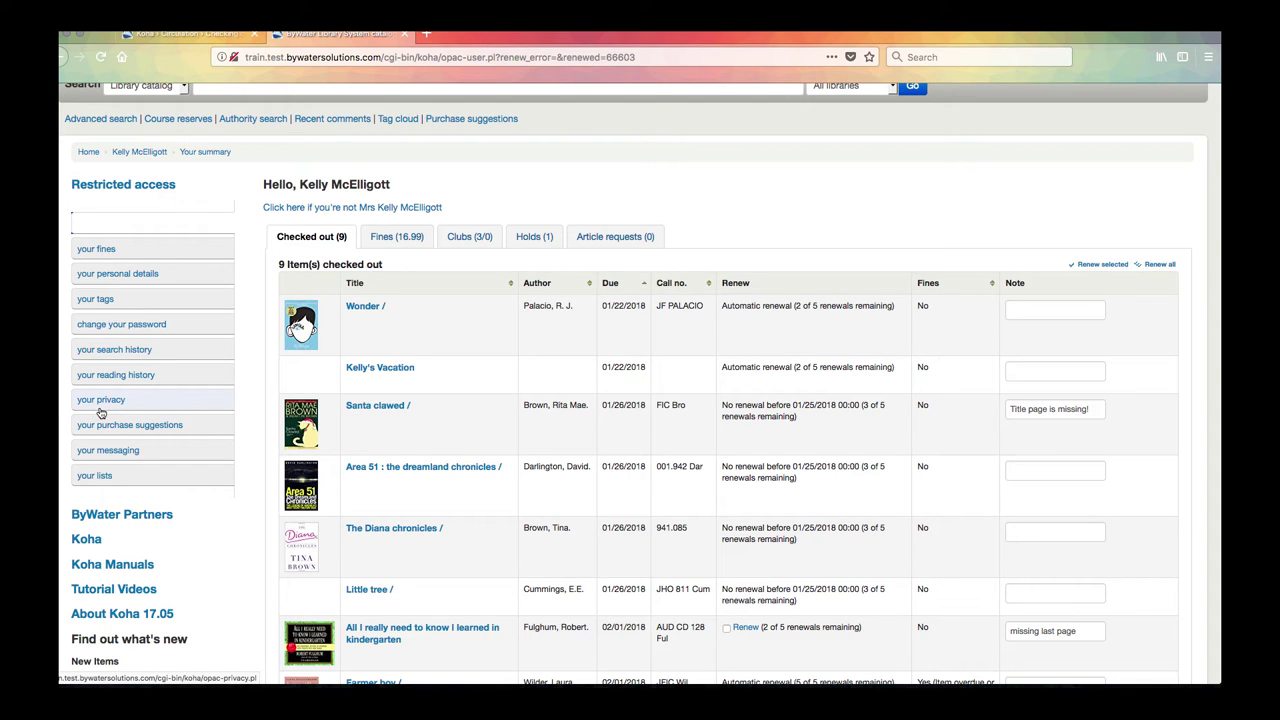
Step: Go to the privacy page and expand the privacy rule dropdown, currently Default
left_click(104, 406)
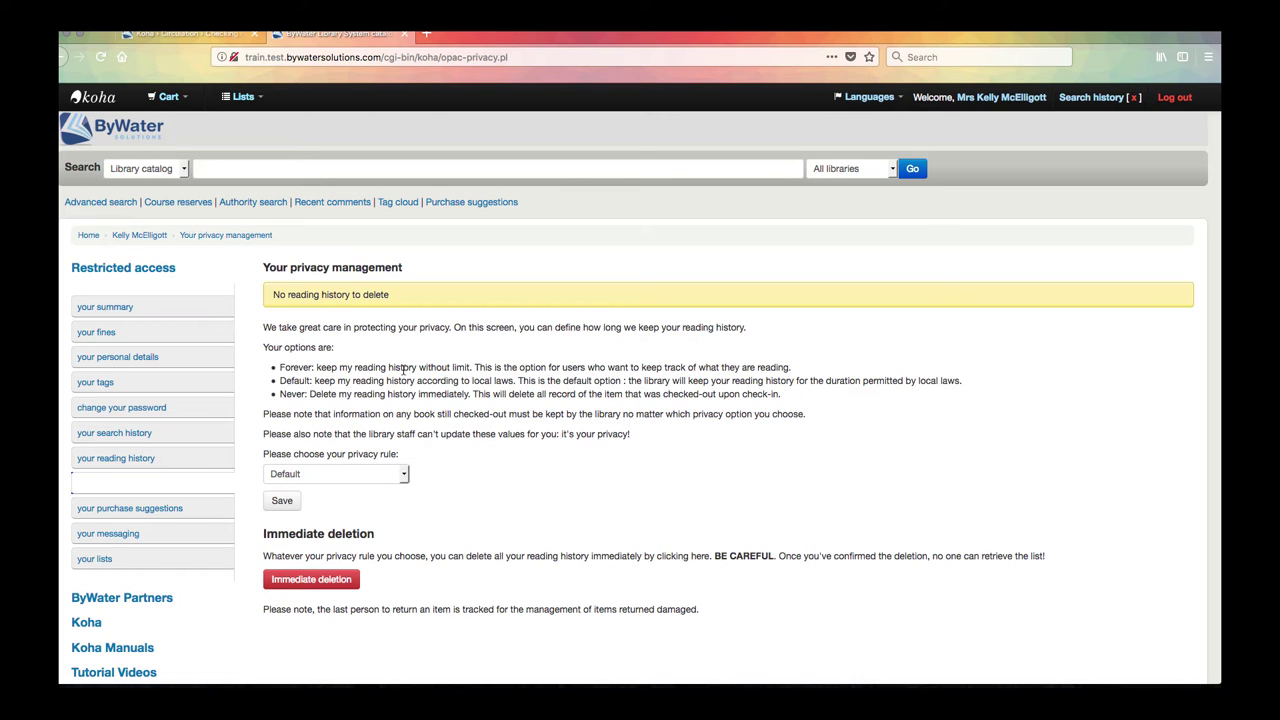
left_click(337, 473)
left_click(314, 474)
left_click(307, 476)
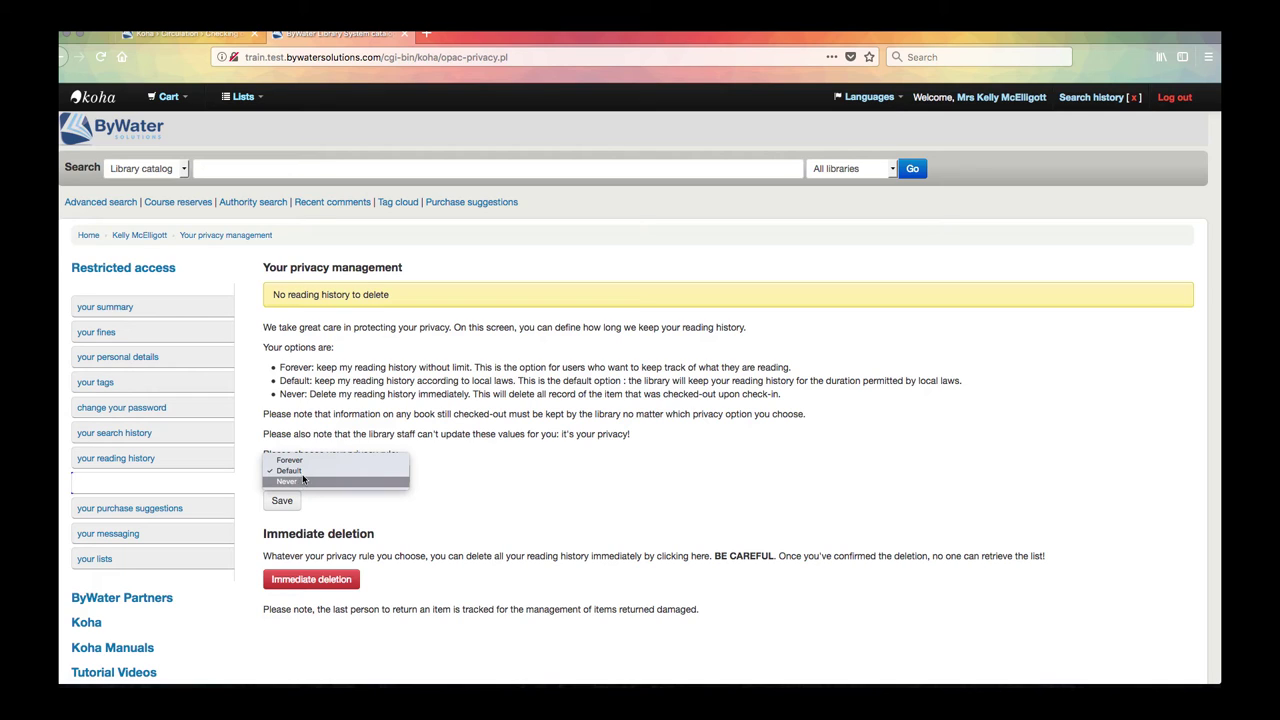
Step: Change the reading-history privacy rule to Forever and save it
left_click(311, 461)
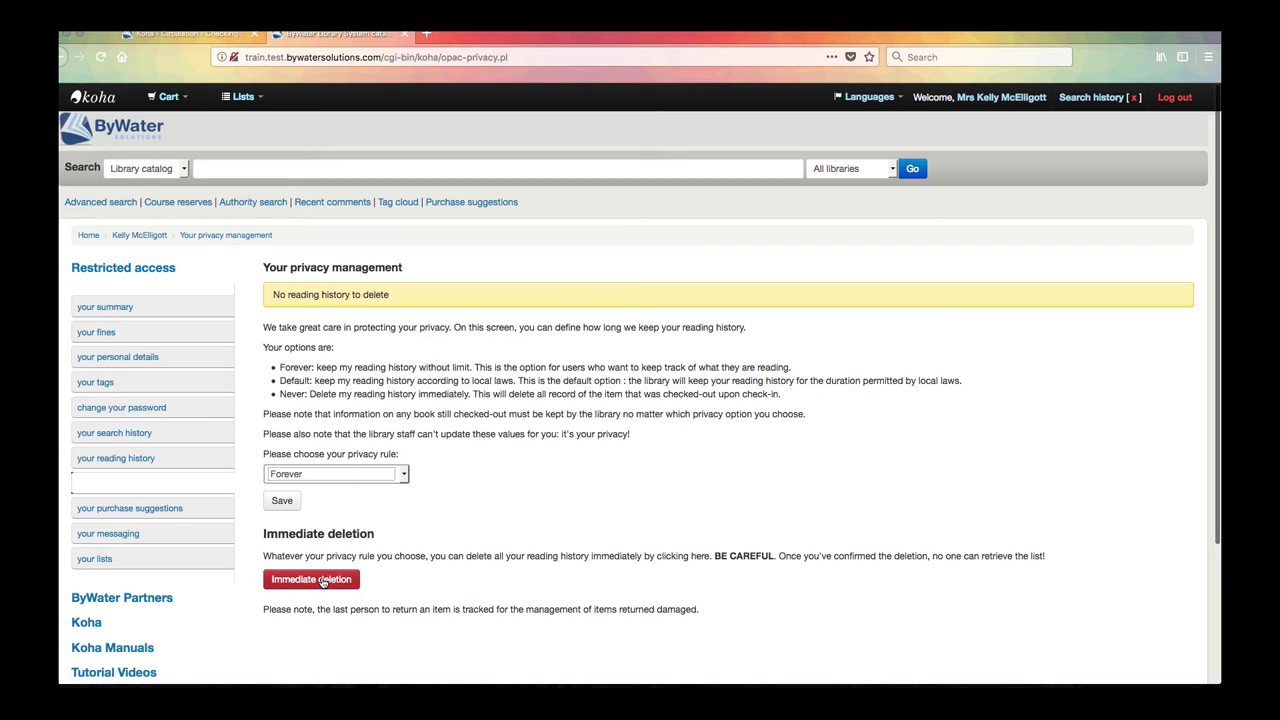
left_click(280, 502)
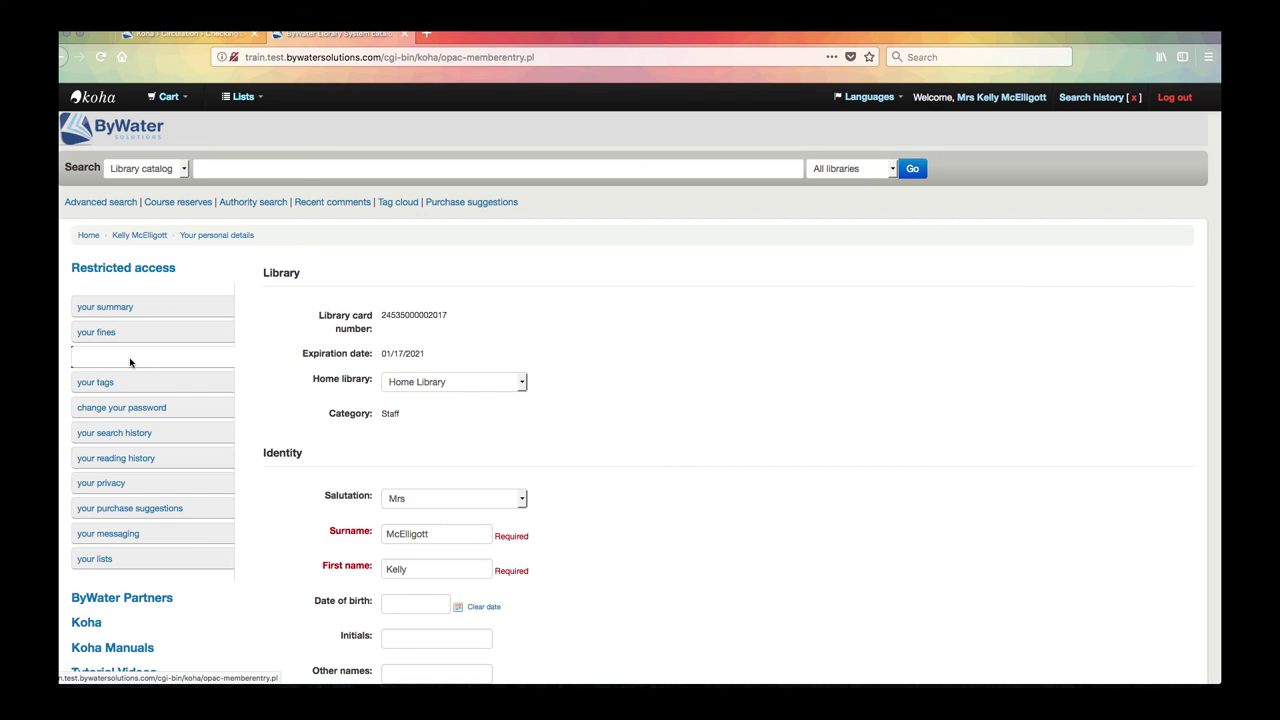
Step: In the personal details form, keep Monthly Newsletter set to Yes
scroll(591, 401, "down", 5)
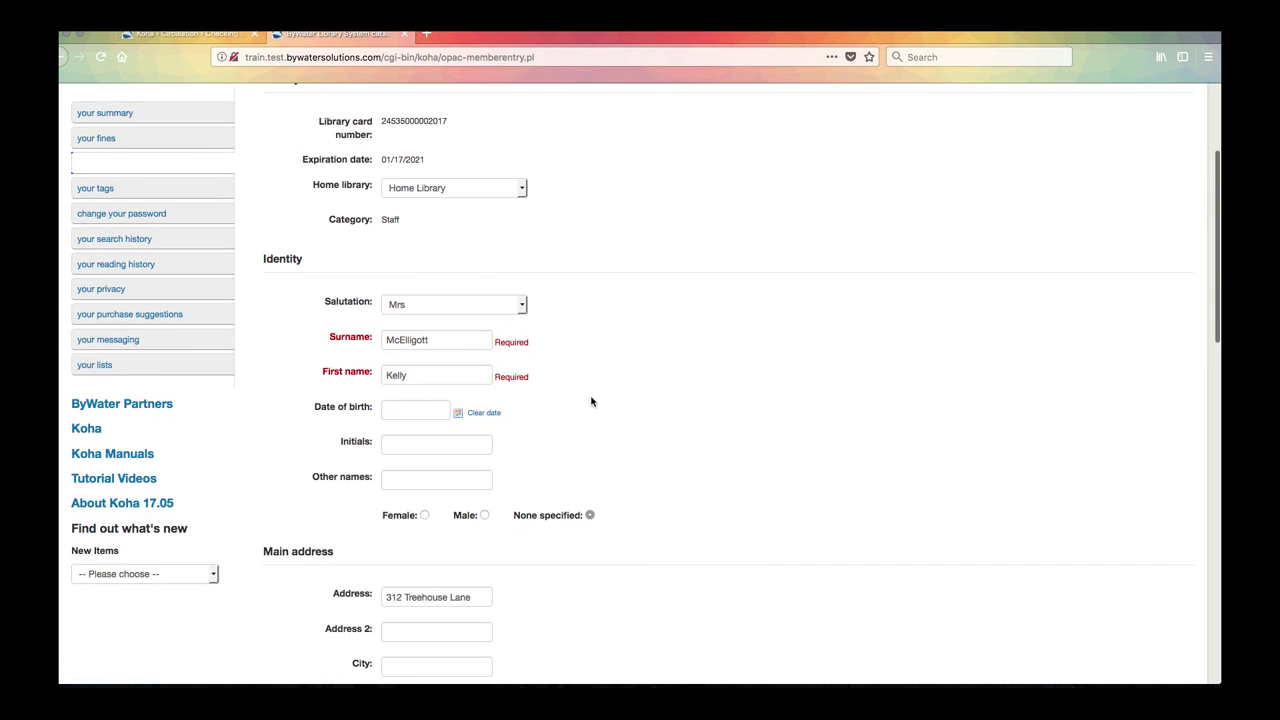
scroll(591, 401, "down", 3)
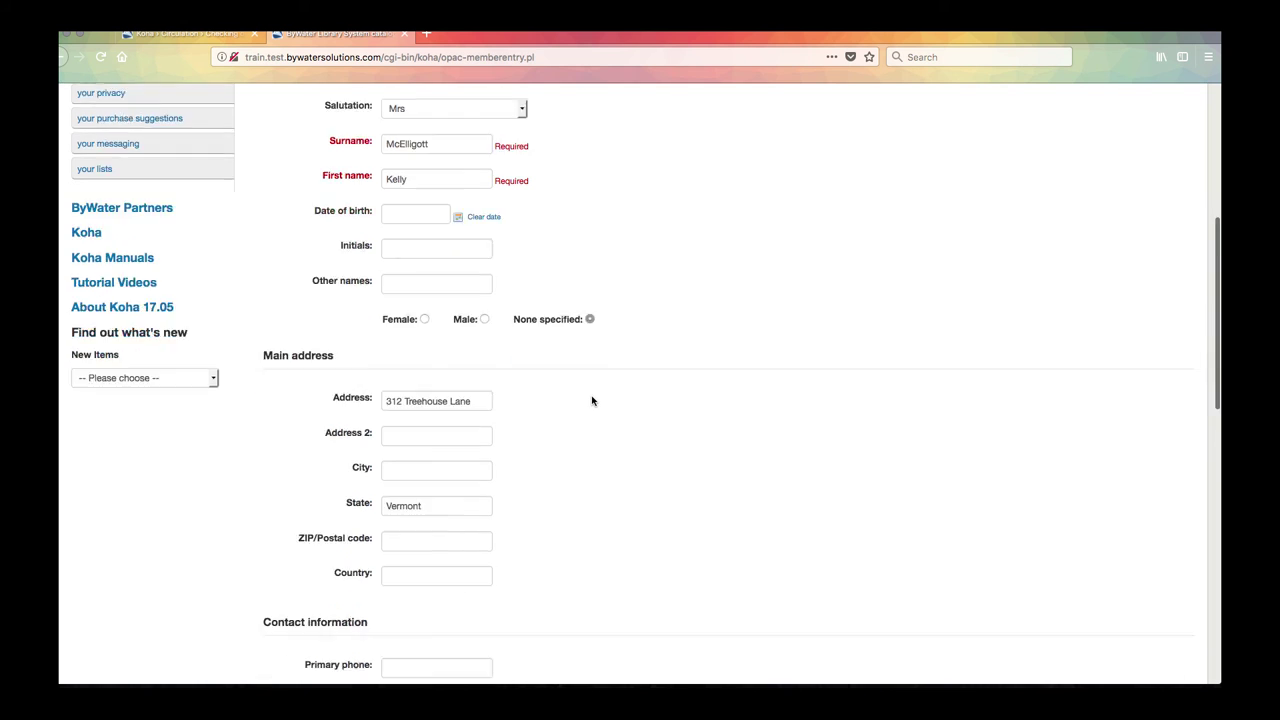
scroll(591, 401, "down", 3)
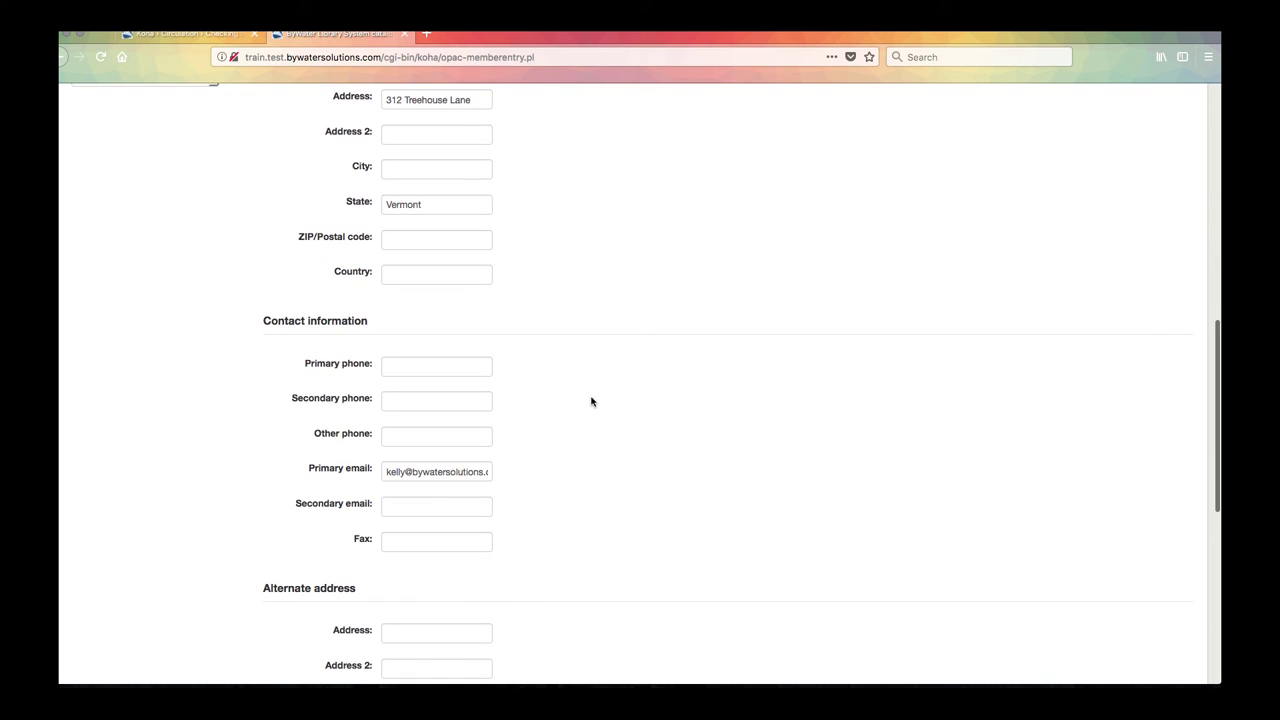
scroll(575, 413, "down", 3)
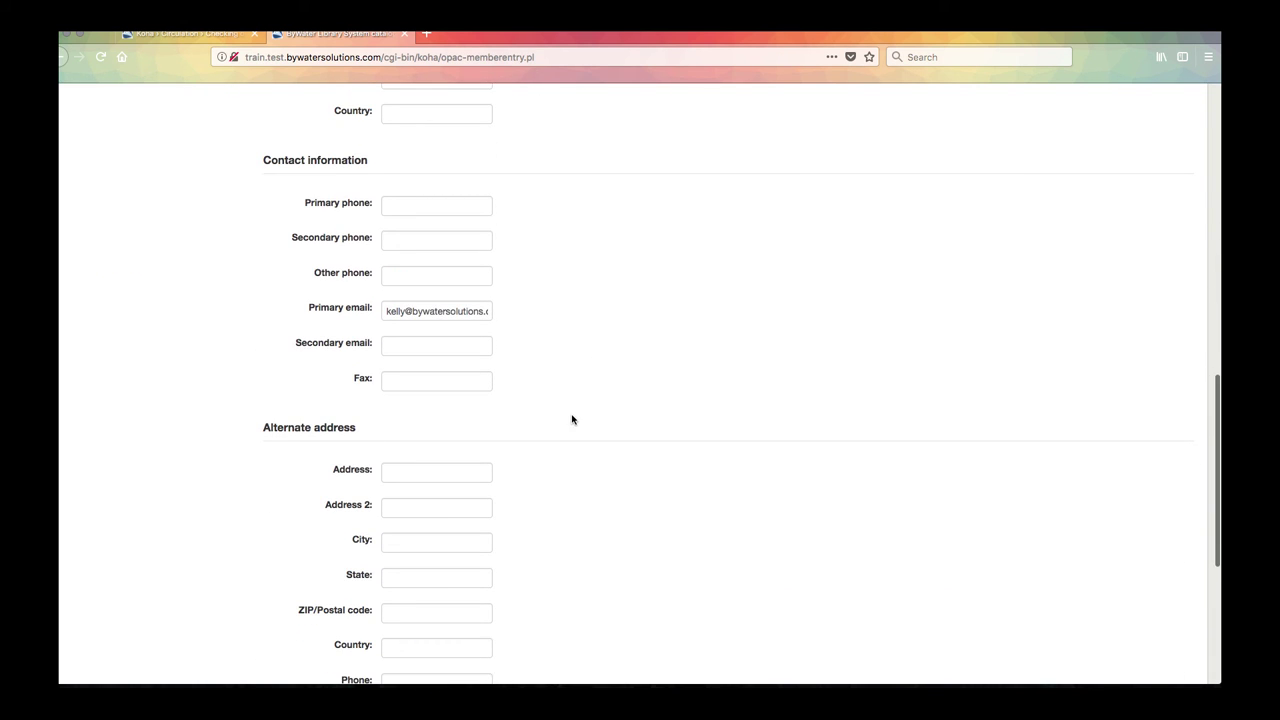
scroll(555, 417, "down", 3)
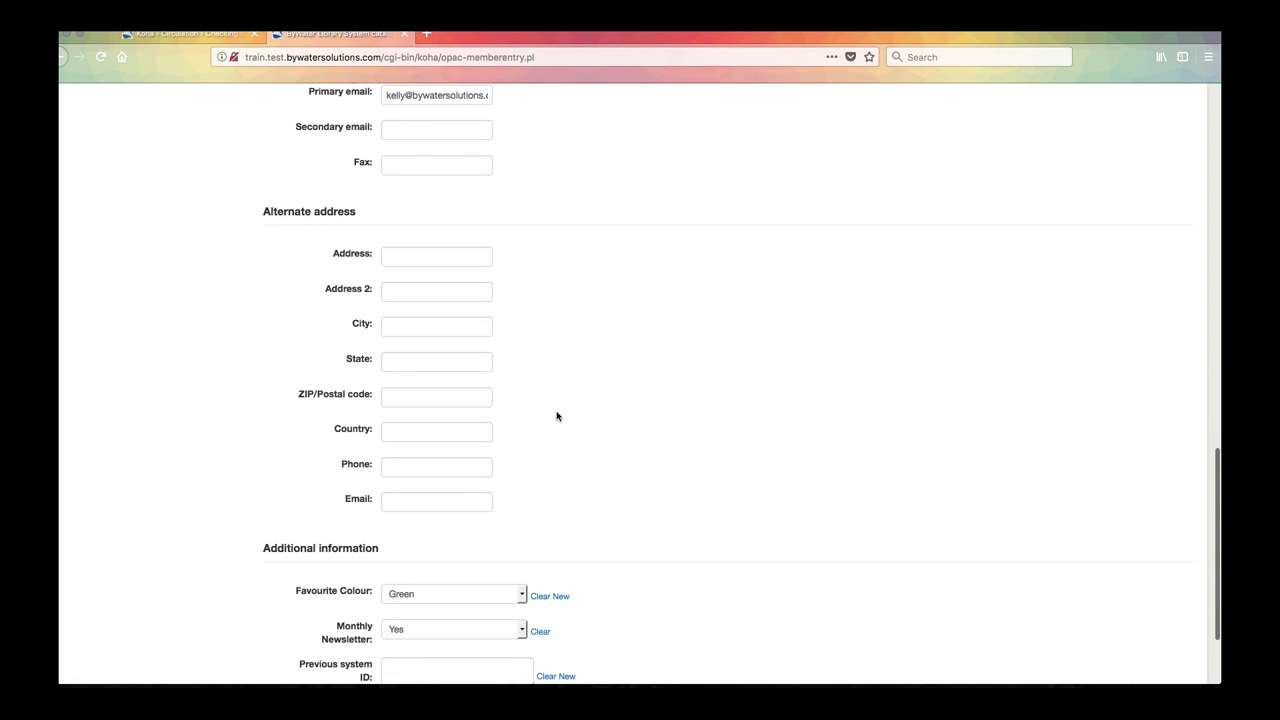
scroll(557, 416, "down", 2)
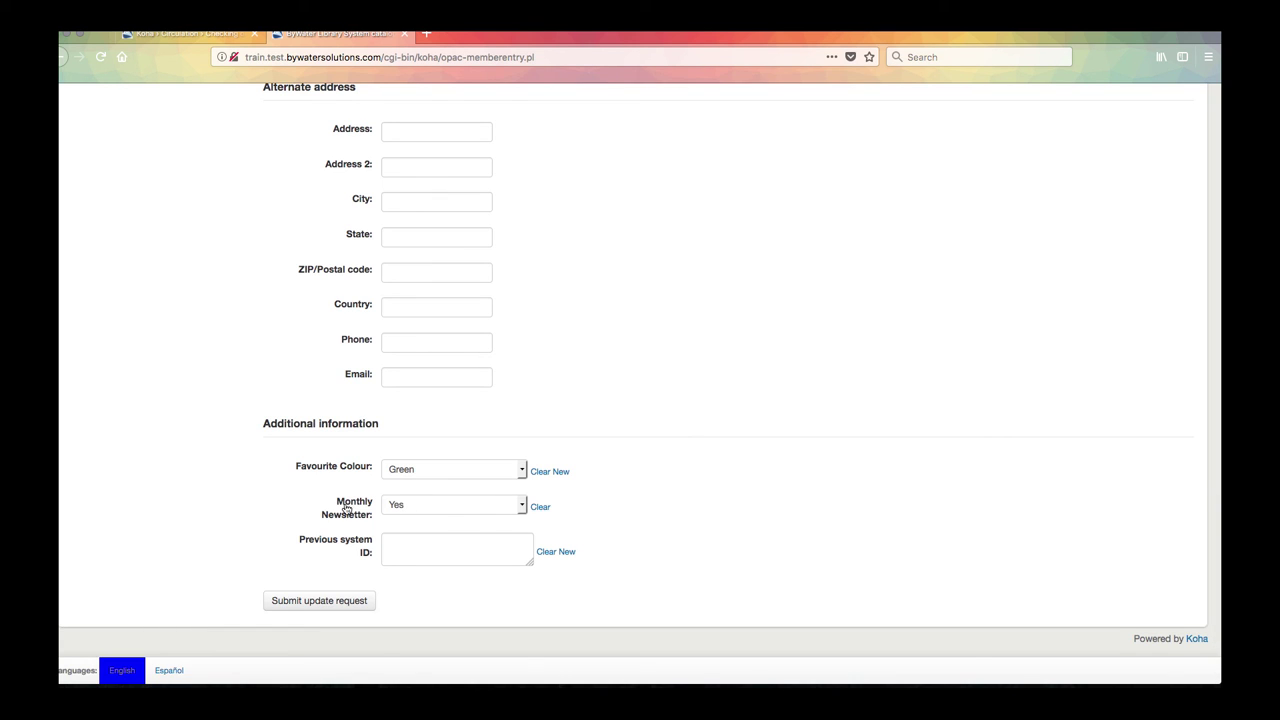
left_click(444, 503)
left_click(441, 502)
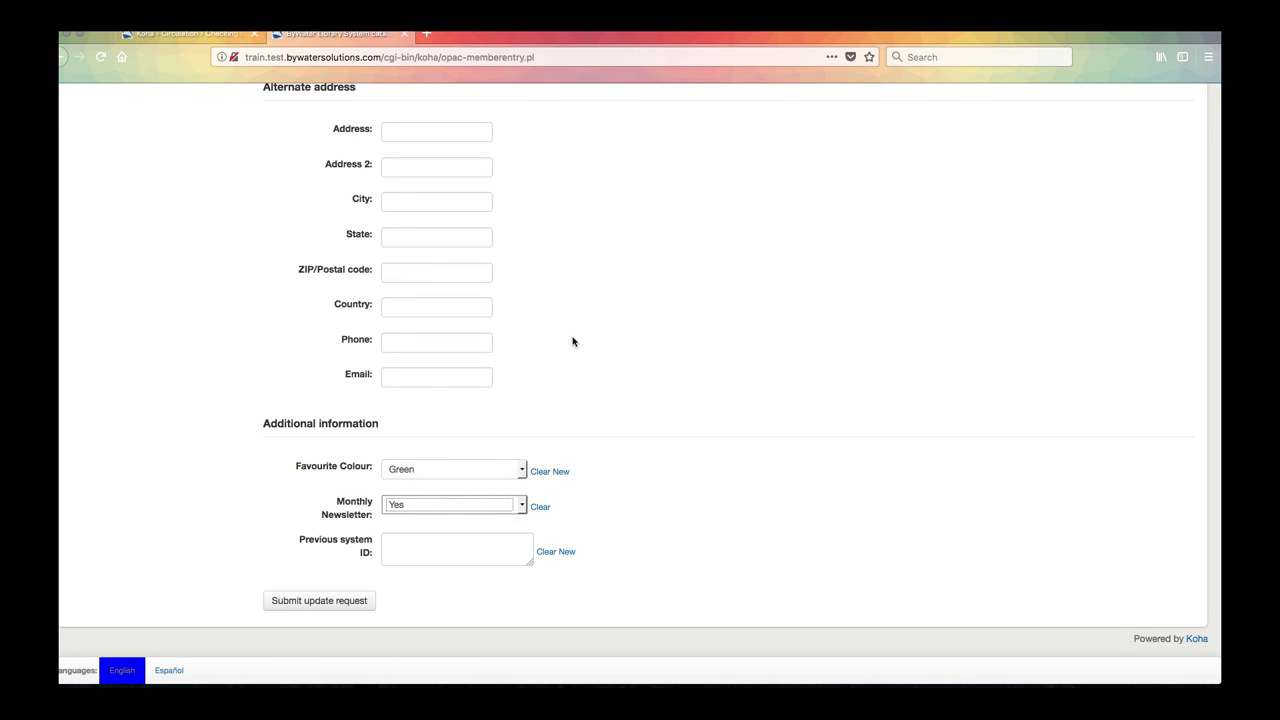
scroll(571, 340, "up", 5)
left_click(414, 285)
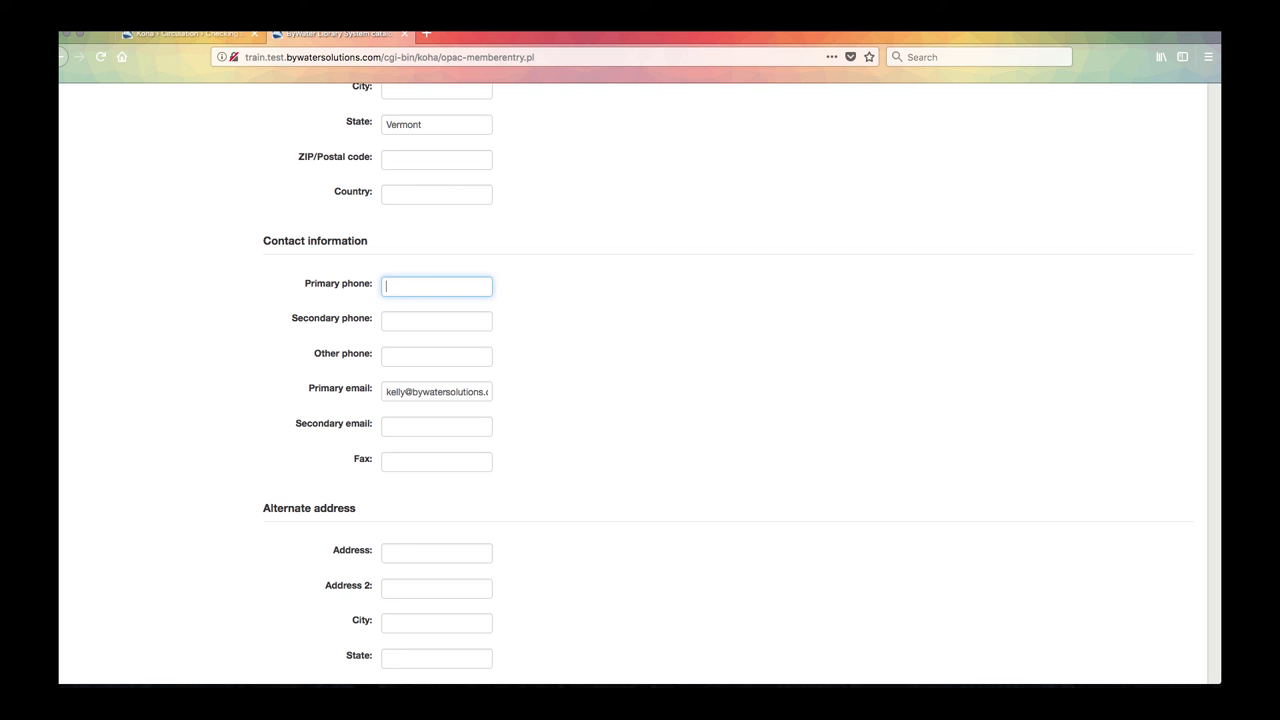
Step: Enter a new primary phone number and submit the details update request
left_click(271, 364)
scroll(270, 370, "down", 3)
scroll(270, 372, "down", 6)
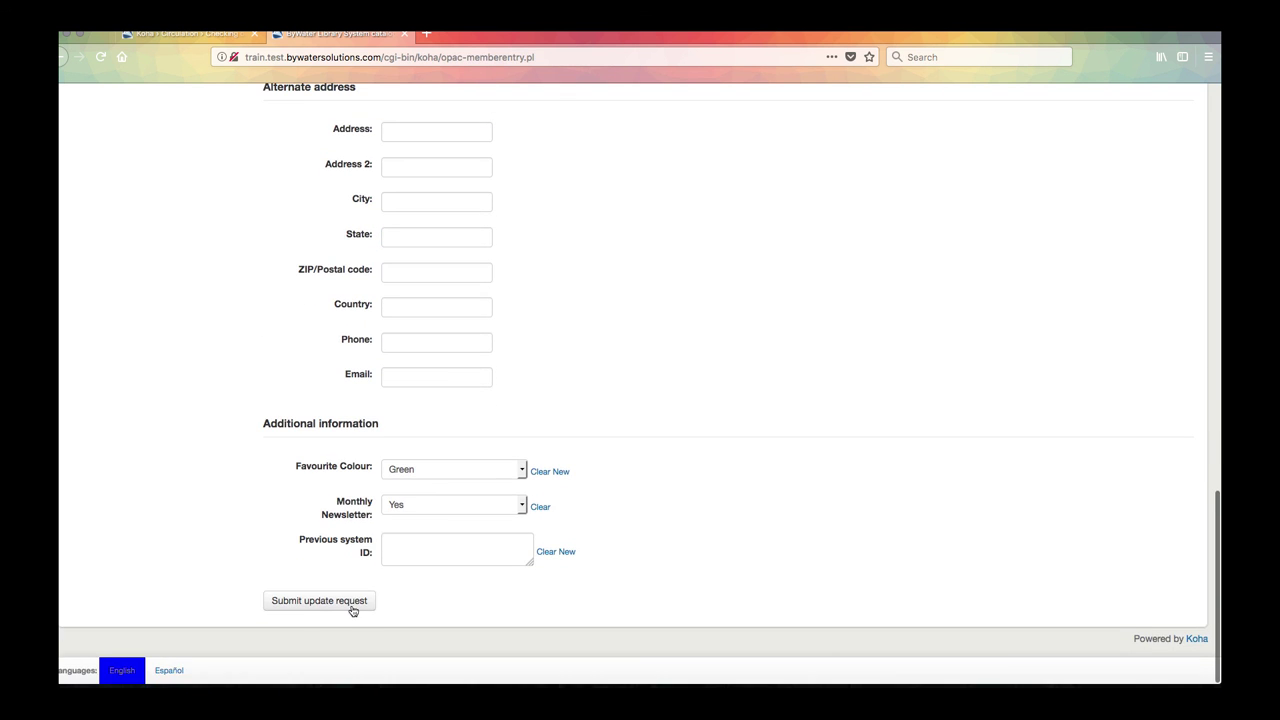
left_click(340, 604)
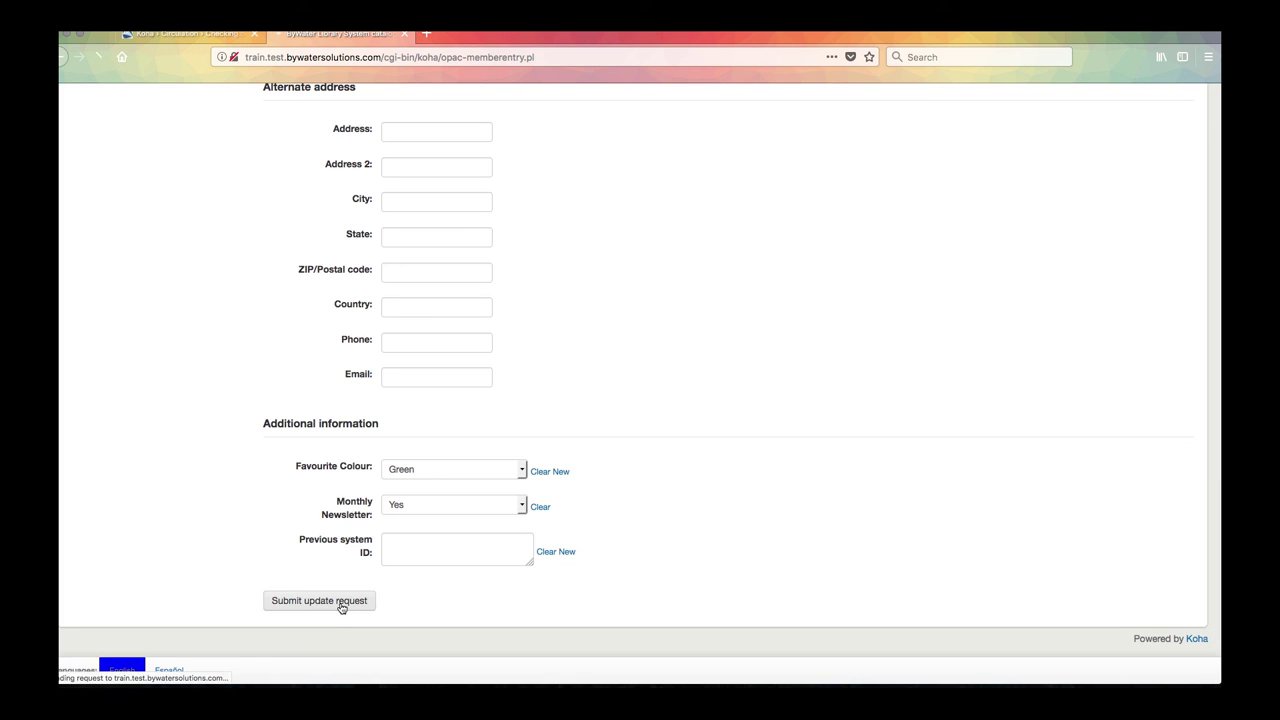